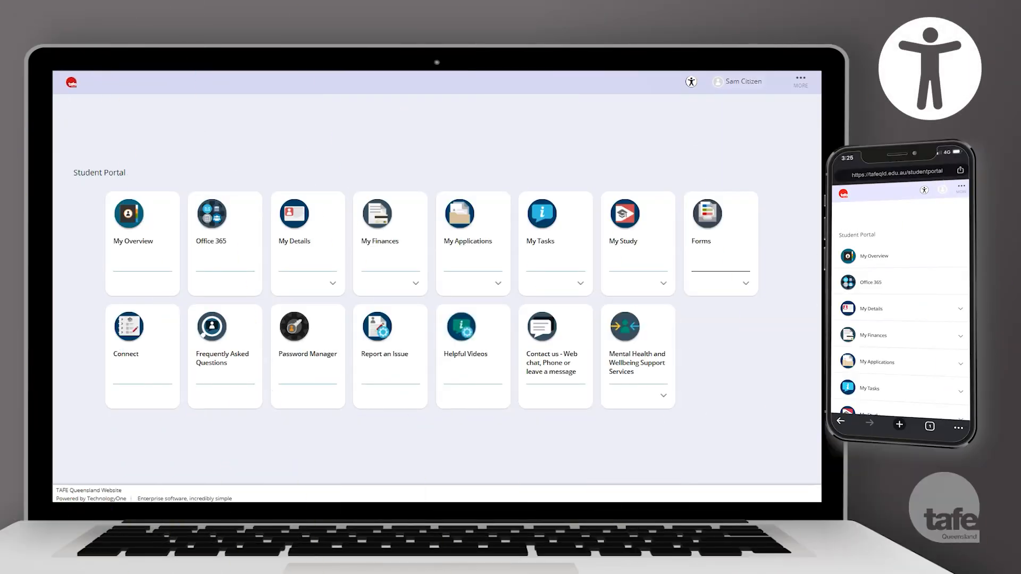
Step: Switch the portal into accessibility mode and go to the My Study page
{"action": "left_click", "coordinate": [691, 81]}
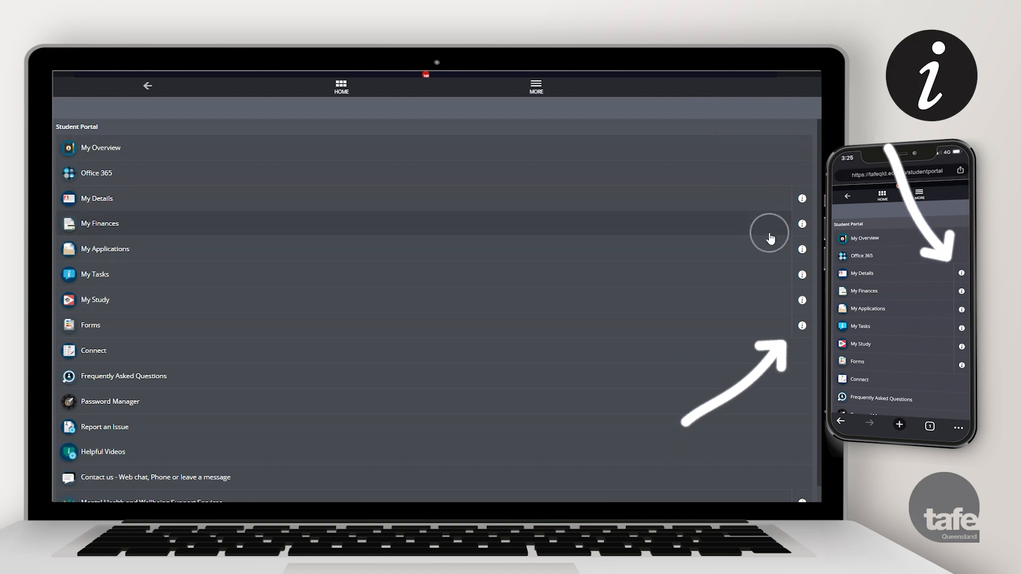
{"action": "left_click", "coordinate": [803, 300]}
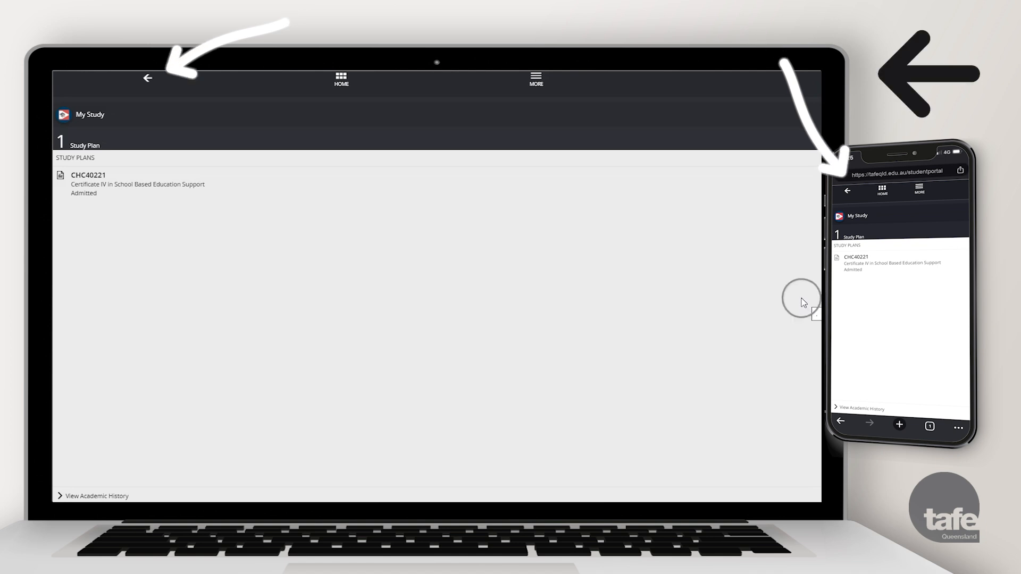
Step: Return from My Study to the Student Portal list
{"action": "left_click", "coordinate": [150, 81]}
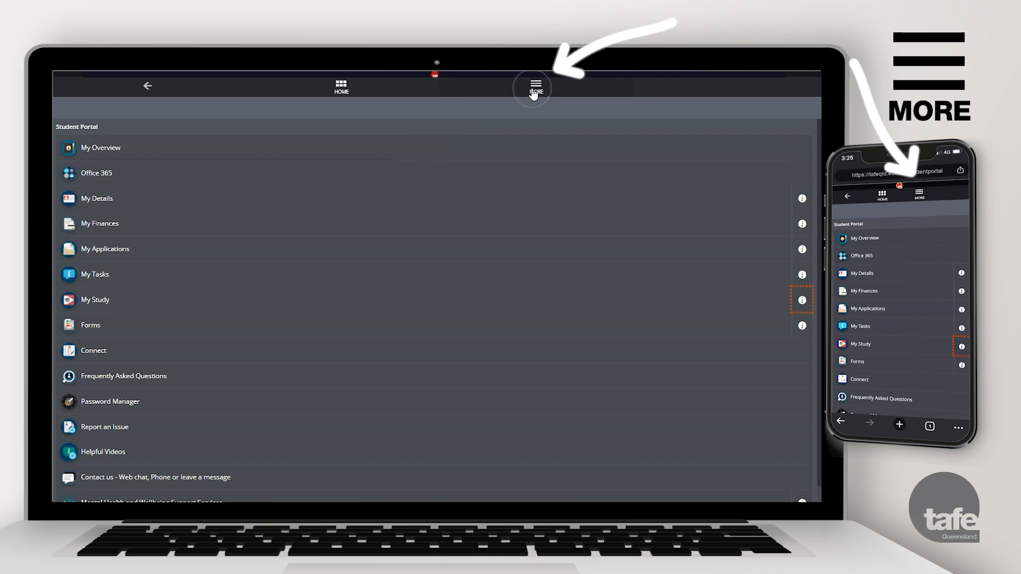
Step: Change the portal back to standard mode from MORE > Settings
{"action": "left_click", "coordinate": [533, 90]}
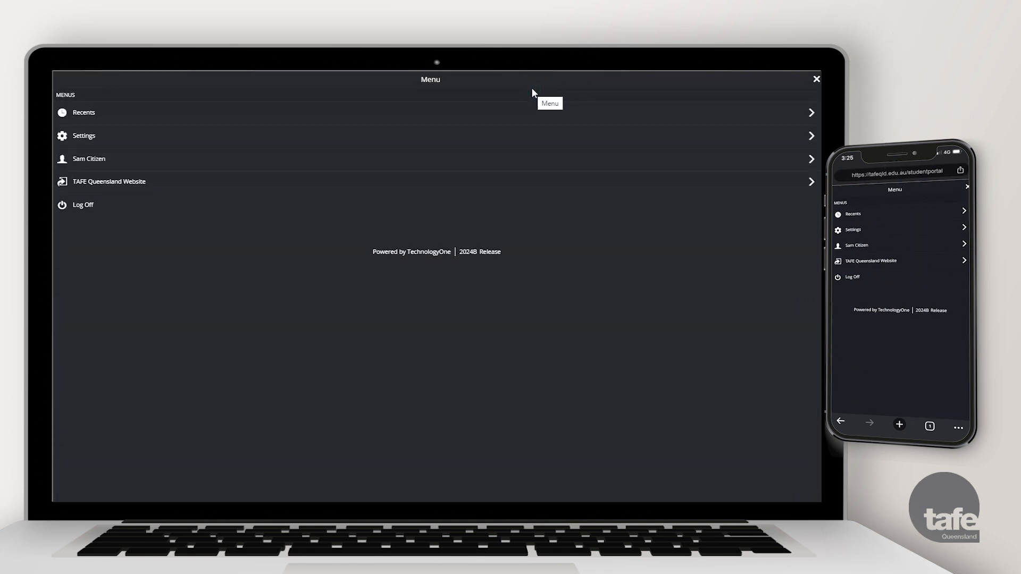
{"action": "left_click", "coordinate": [519, 134]}
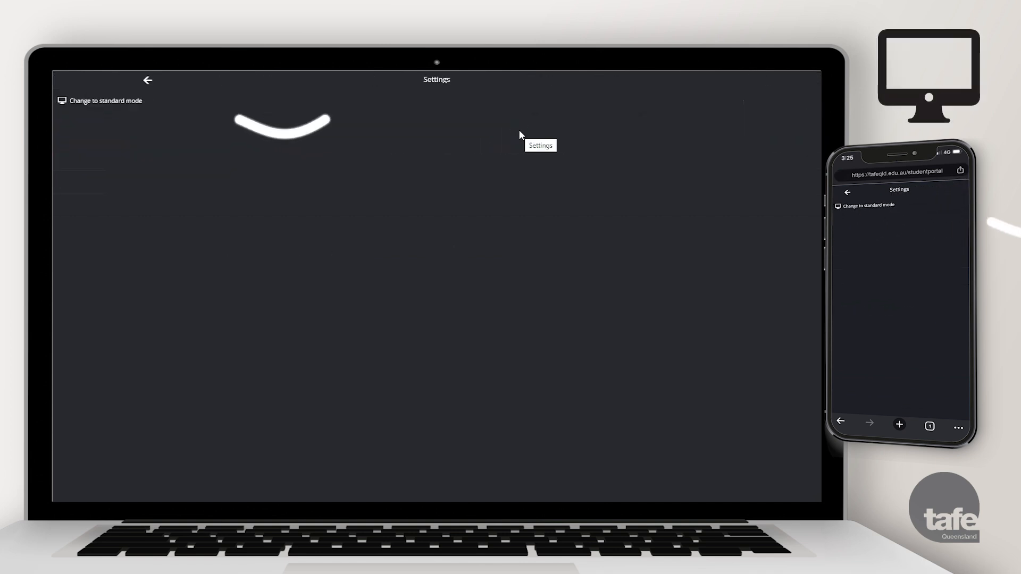
{"action": "left_click", "coordinate": [519, 102]}
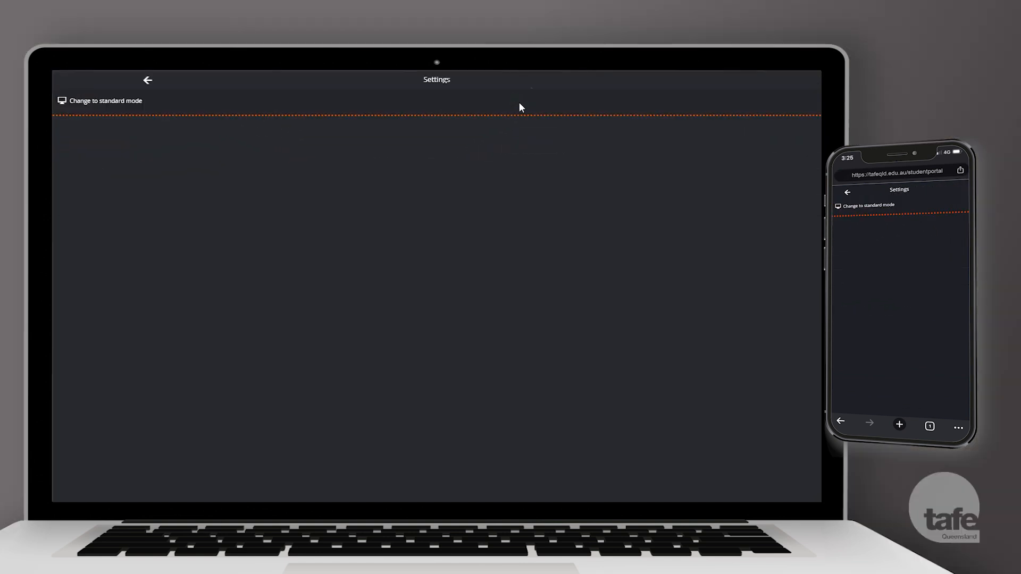